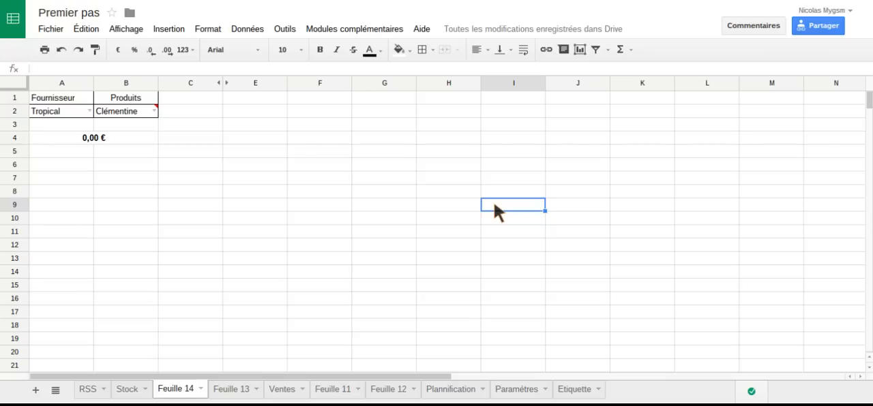
- Examine the product and supplier columns of the Stock sheet, then return to Feuille 14
{"action": "left_click", "coordinate": [133, 394]}
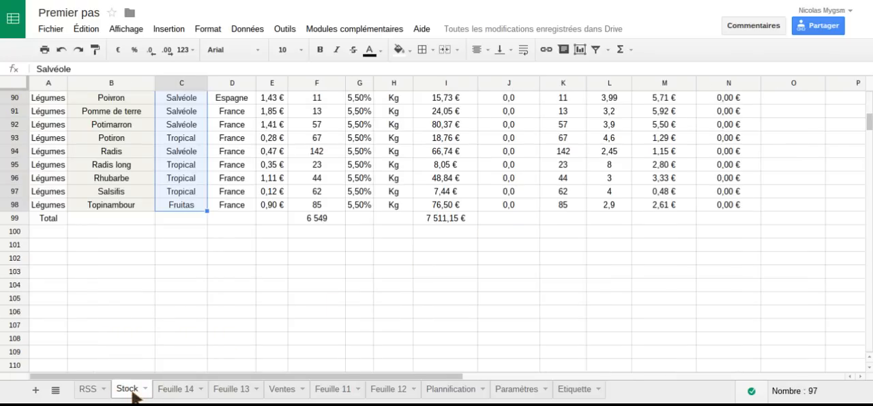
{"action": "scroll", "coordinate": [265, 238], "scroll_direction": "up", "scroll_amount": 15}
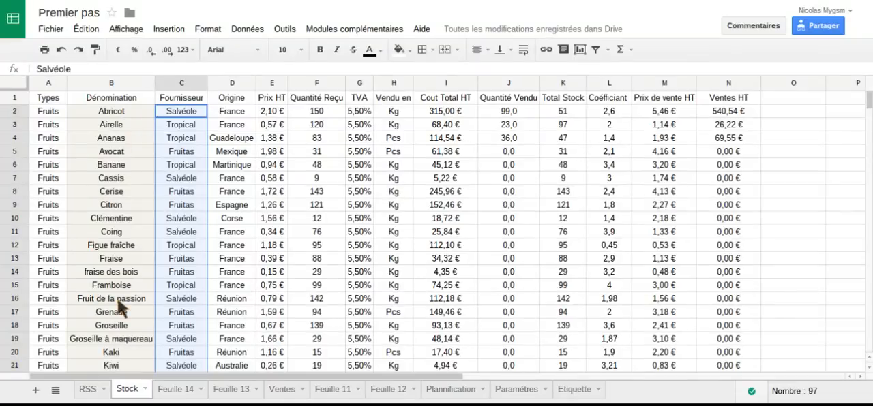
{"action": "left_click", "coordinate": [191, 391]}
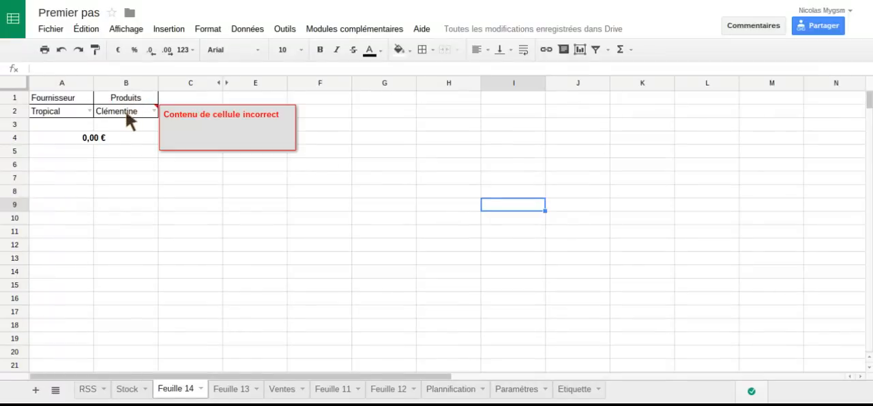
- Choose Fruitas as the supplier in A2 and Cerise as the product in B2 of Feuille 14
{"action": "left_click", "coordinate": [83, 110]}
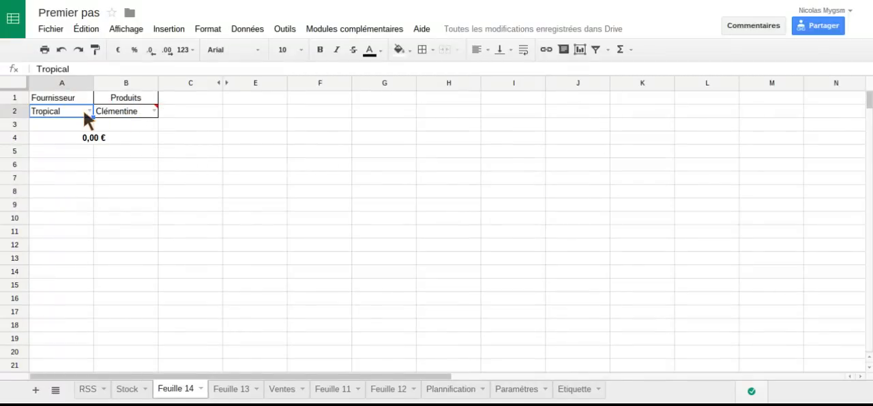
{"action": "left_click", "coordinate": [89, 111]}
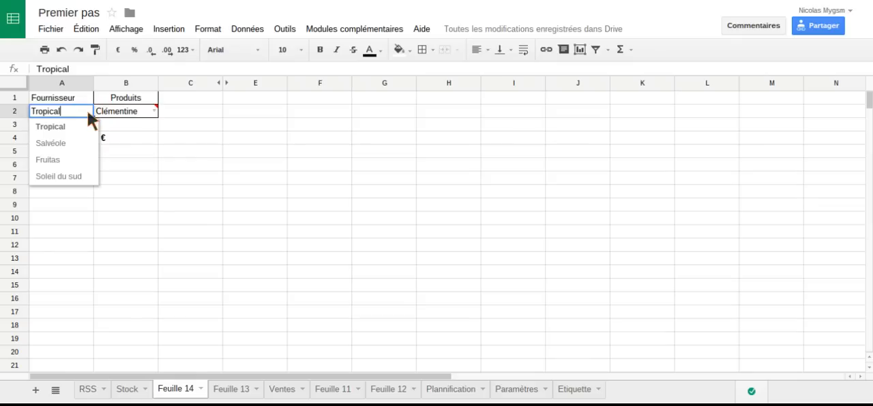
{"action": "left_click", "coordinate": [58, 159]}
{"action": "left_click", "coordinate": [151, 111]}
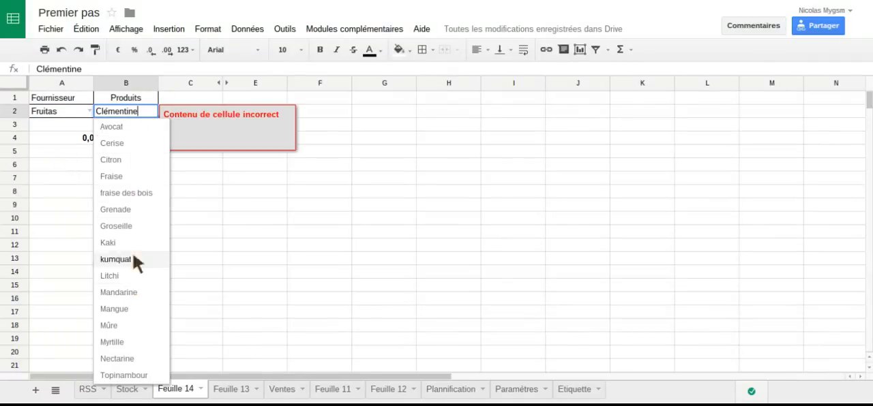
{"action": "left_click", "coordinate": [128, 136]}
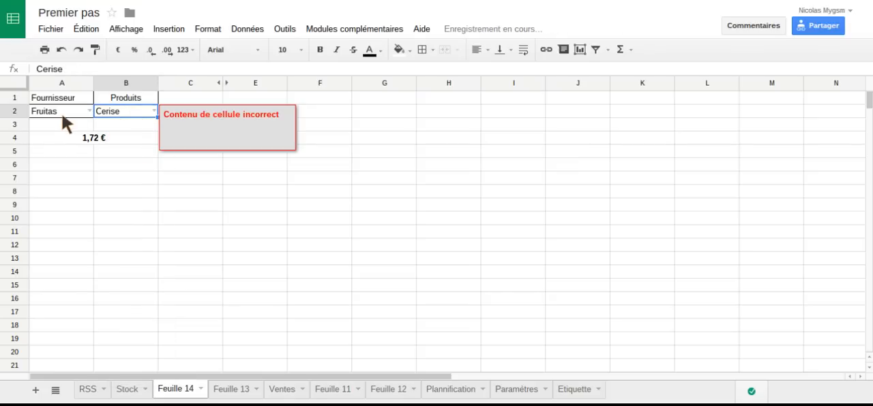
- Change the supplier in A2 to Salvéole and the dependent product in B2 to Cassis
{"action": "double_click", "coordinate": [121, 112]}
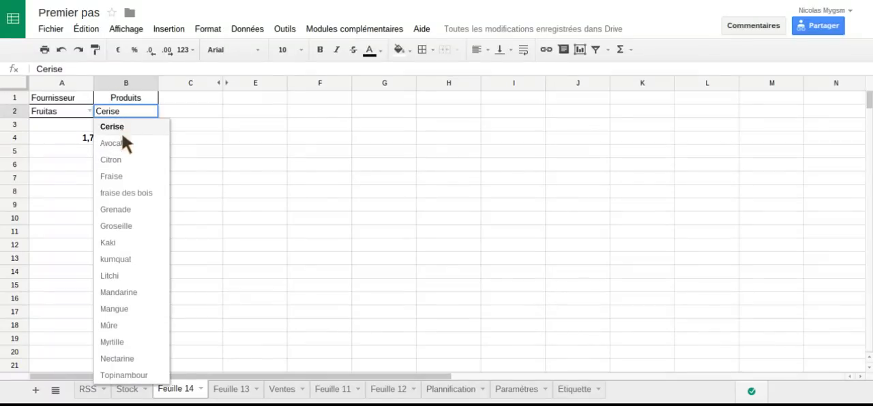
{"action": "left_click", "coordinate": [80, 116]}
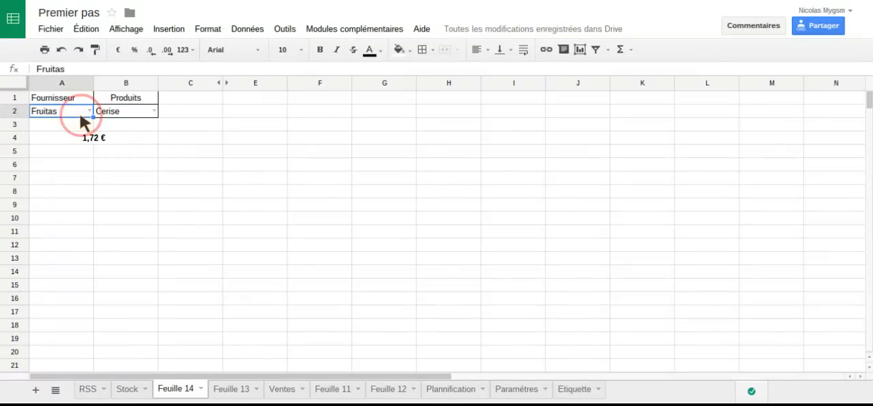
{"action": "double_click", "coordinate": [81, 111]}
{"action": "left_click", "coordinate": [72, 143]}
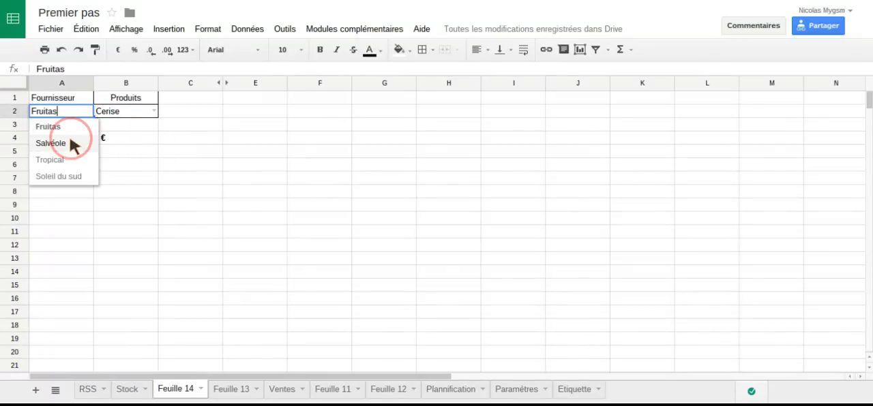
{"action": "double_click", "coordinate": [153, 112]}
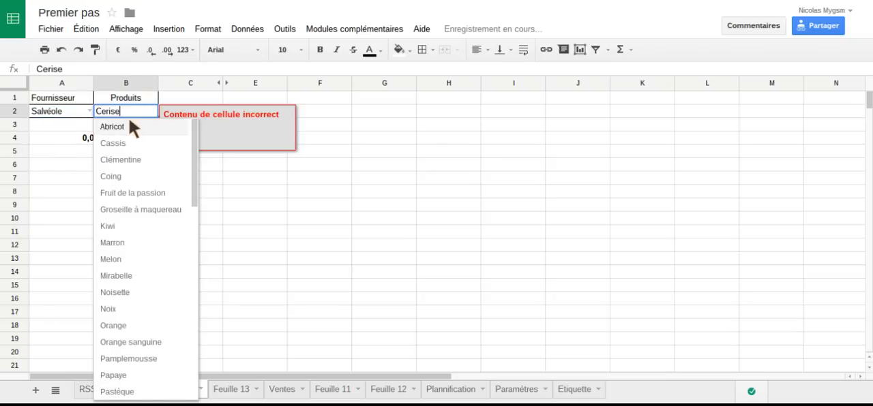
{"action": "left_click", "coordinate": [114, 145]}
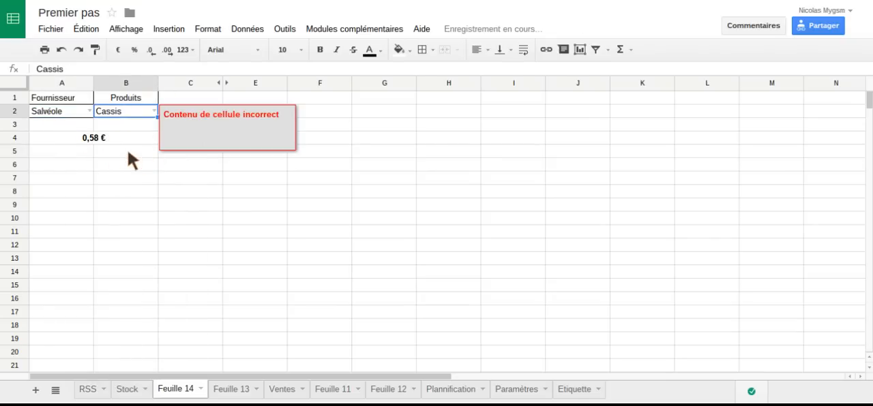
{"action": "left_click", "coordinate": [130, 151]}
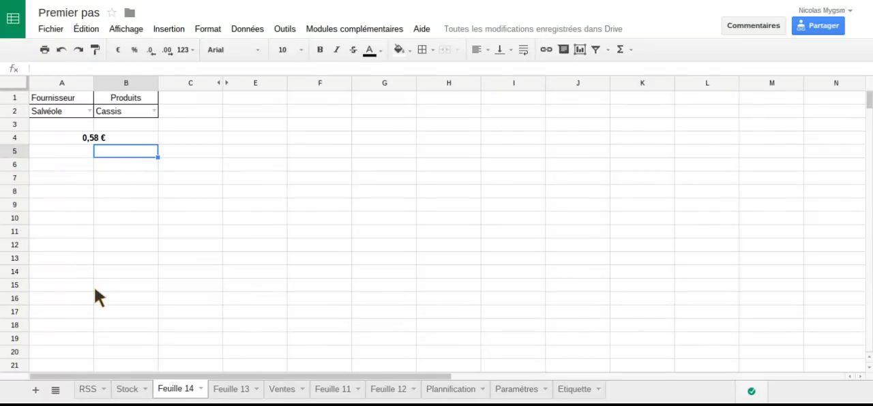
- Add a new sheet and enter the headers "fournisseur" in A1 and "dénomination" in B1
{"action": "left_click", "coordinate": [38, 392]}
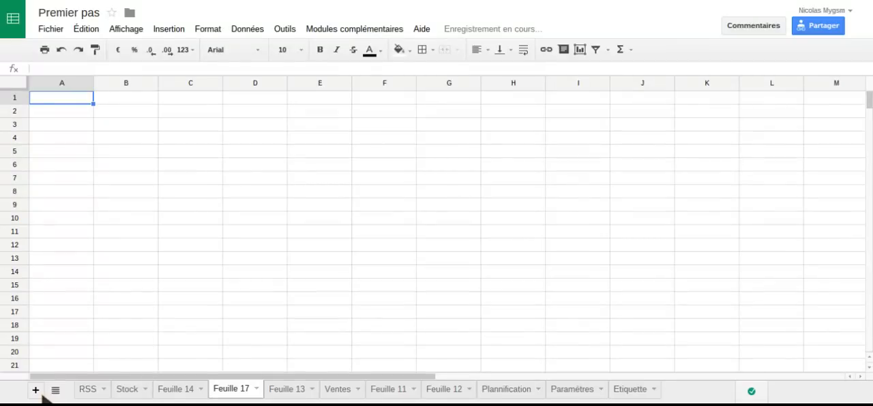
{"action": "type", "text": "fourn"}
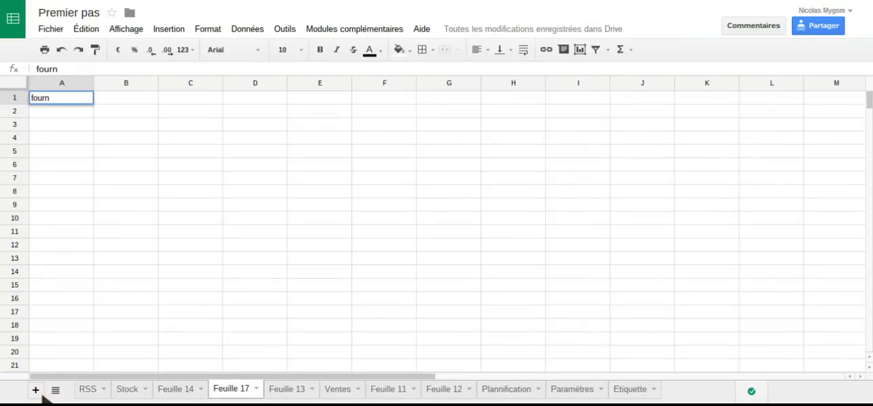
{"action": "type", "text": "issey"}
{"action": "key", "text": "BackSpace"}
{"action": "type", "text": "ur"}
{"action": "key", "text": "Tab"}
{"action": "type", "text": "dé"}
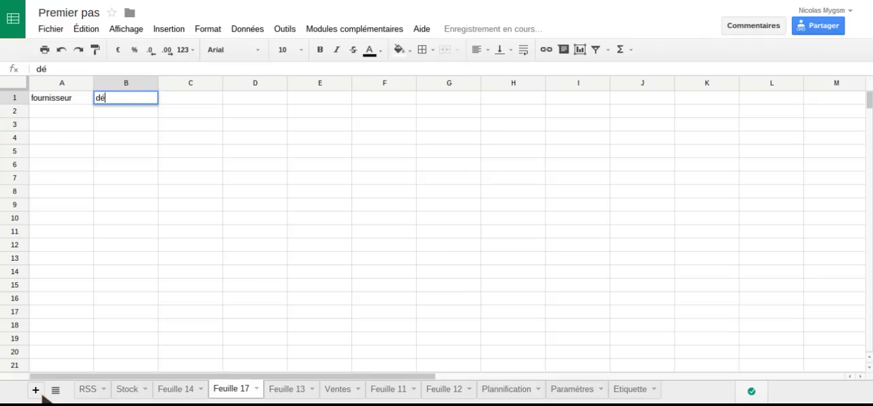
{"action": "type", "text": "nomination"}
{"action": "key", "text": "Return"}
{"action": "key", "text": "Left"}
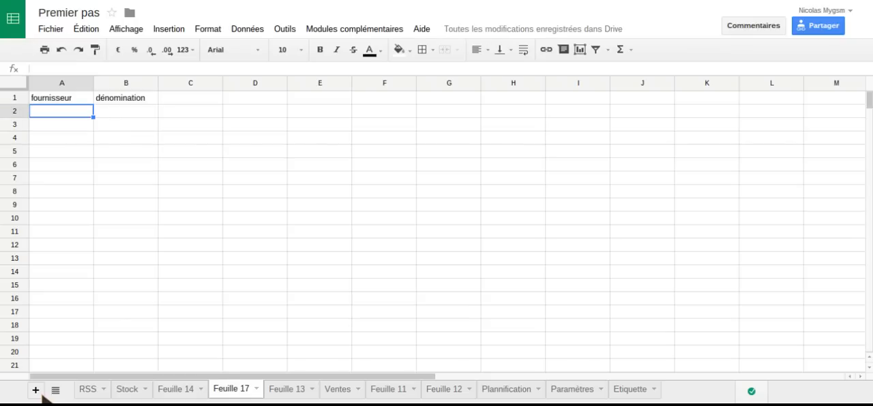
- Add data validation to A2 of the new sheet, using a list from the supplier range Stock!C2:C98
{"action": "left_click", "coordinate": [247, 29]}
{"action": "left_click", "coordinate": [251, 213]}
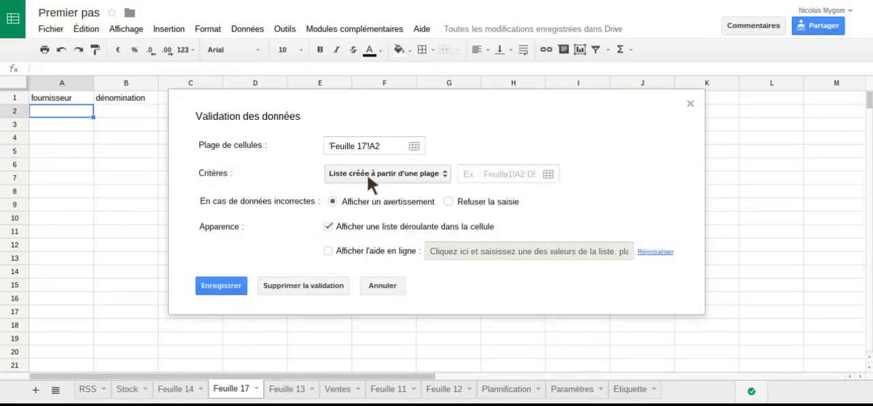
{"action": "left_click", "coordinate": [550, 174]}
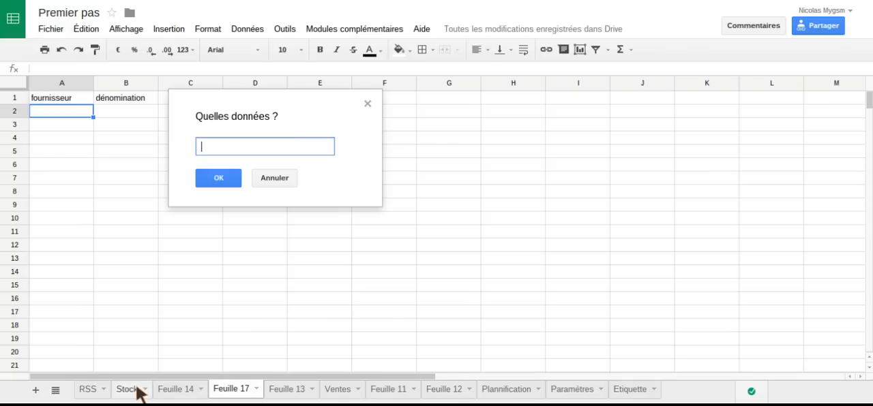
{"action": "left_click", "coordinate": [137, 387]}
{"action": "left_click_drag", "start_coordinate": [266, 111], "coordinate": [381, 121]}
{"action": "left_click_drag", "start_coordinate": [196, 114], "coordinate": [179, 156]}
{"action": "left_click", "coordinate": [371, 188]}
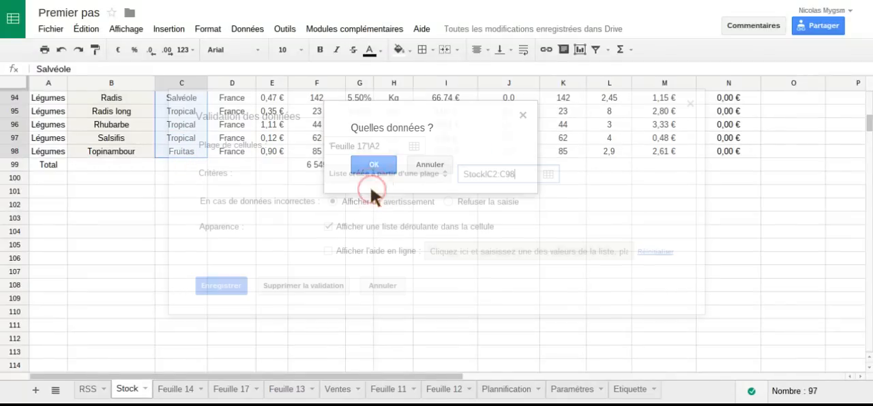
{"action": "left_click", "coordinate": [227, 287]}
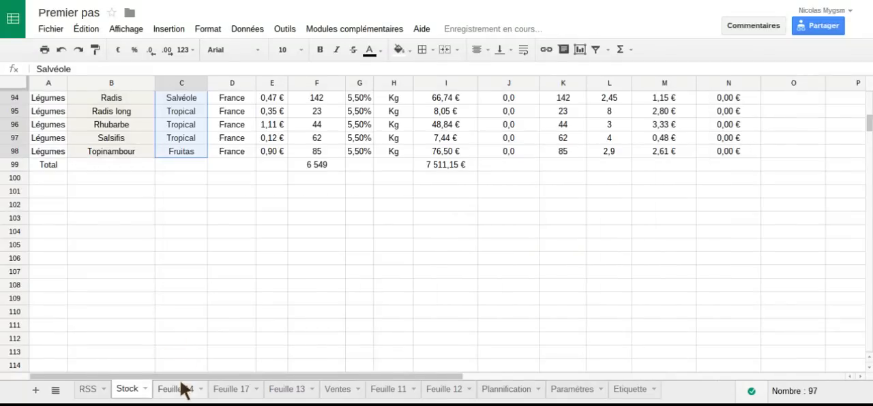
- Return to Feuille 17 and choose Salvéole from the supplier list in A2
{"action": "left_click", "coordinate": [232, 389]}
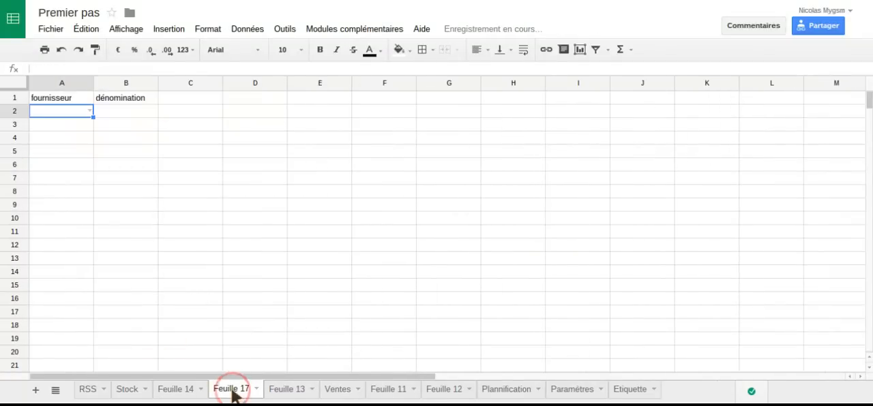
{"action": "left_click", "coordinate": [88, 111]}
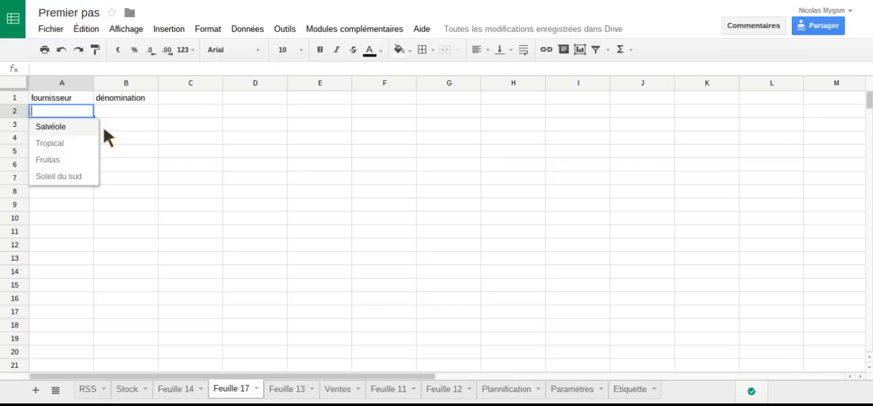
{"action": "left_click", "coordinate": [104, 128]}
{"action": "left_click", "coordinate": [137, 114]}
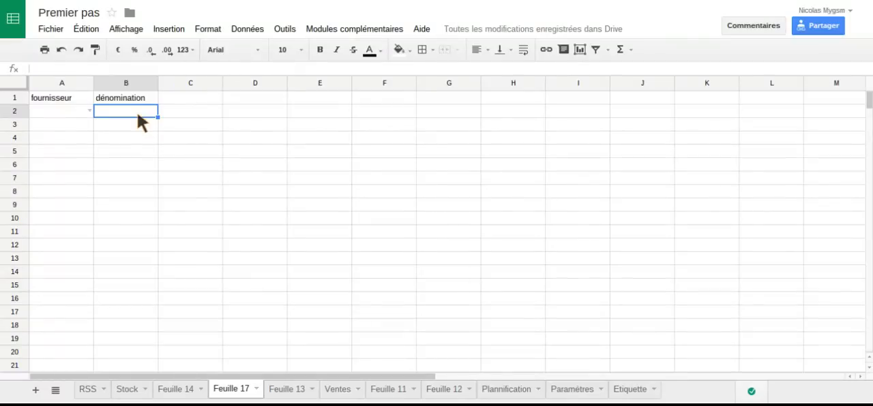
{"action": "left_click", "coordinate": [88, 109]}
{"action": "left_click", "coordinate": [79, 129]}
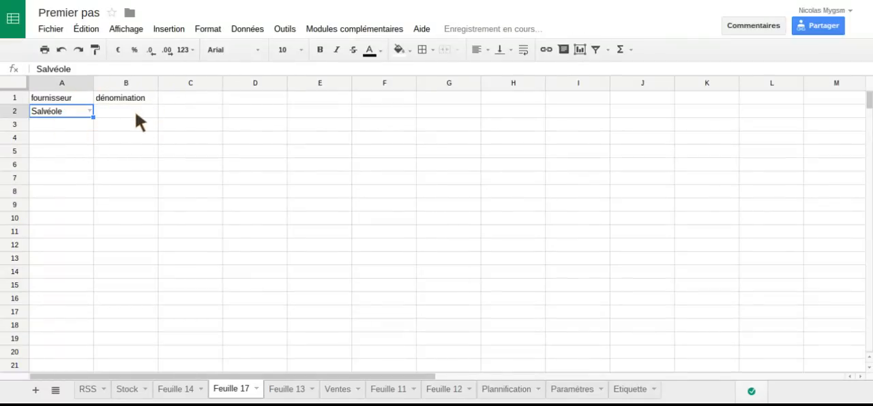
- Enter the header "filtre" in cell D1
{"action": "left_click", "coordinate": [135, 115]}
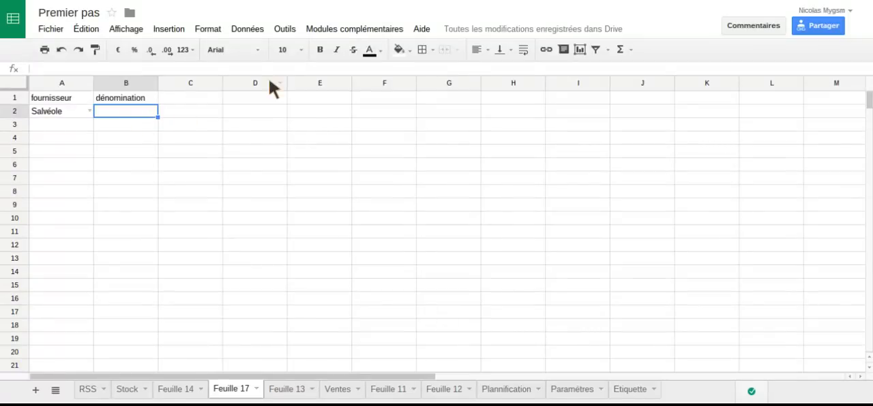
{"action": "left_click", "coordinate": [249, 99]}
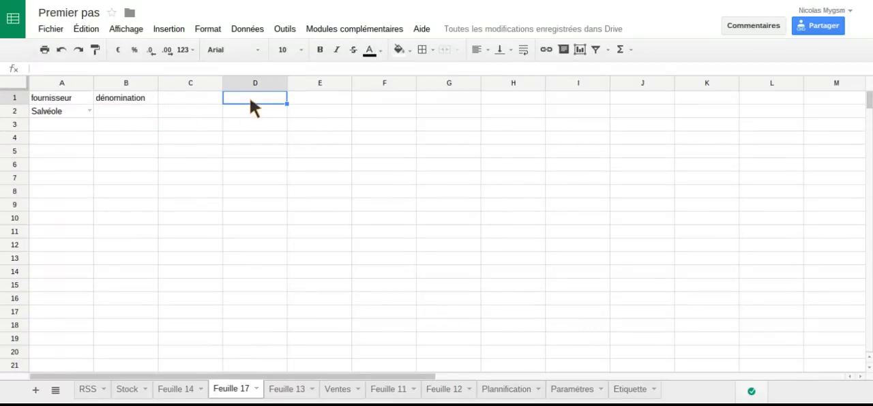
{"action": "type", "text": "filtre"}
{"action": "key", "text": "Return"}
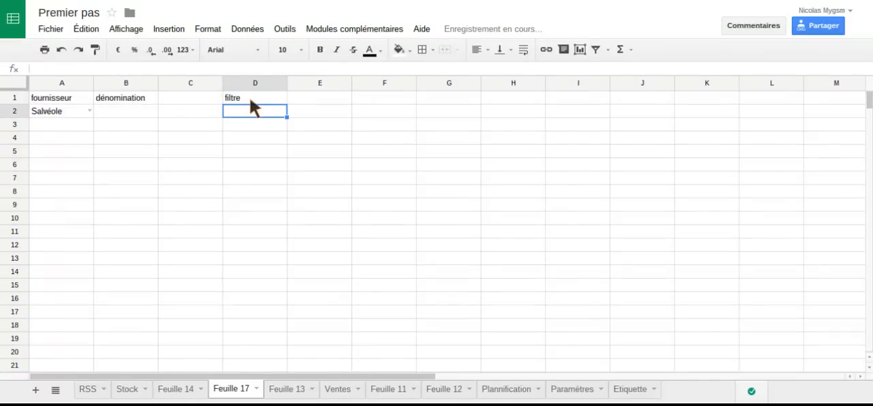
- Start a FILTER formula in D2 with the product names Stock!B2:B98 as the range to filter
{"action": "type", "text": "=fil"}
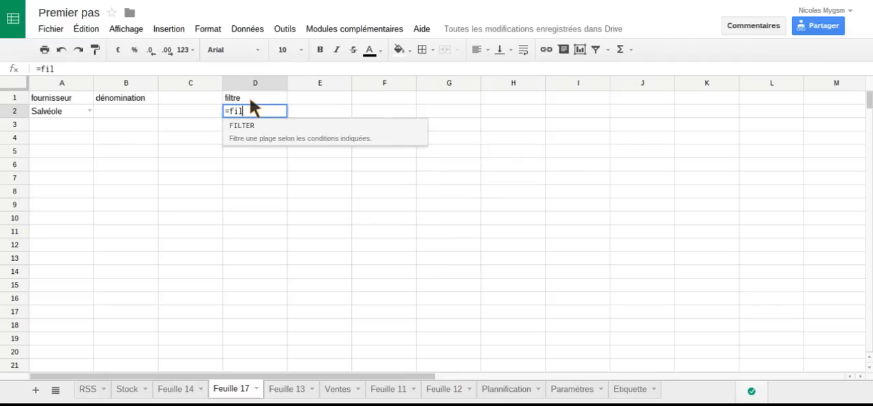
{"action": "left_click", "coordinate": [259, 131]}
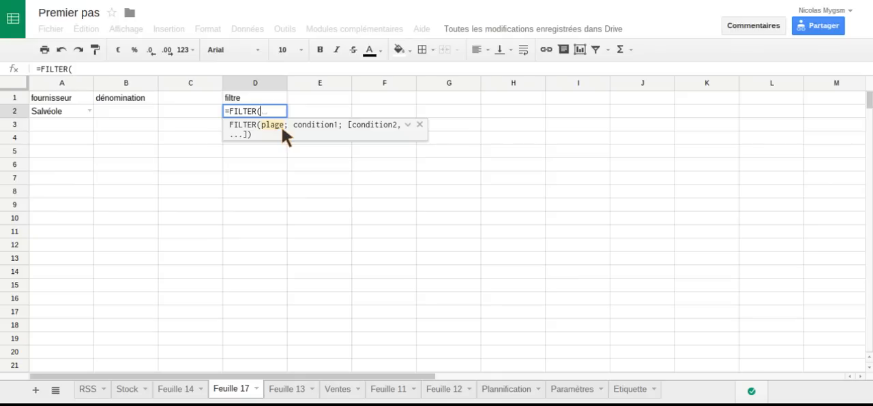
{"action": "left_click", "coordinate": [128, 389]}
{"action": "scroll", "coordinate": [173, 267], "scroll_direction": "up", "scroll_amount": 15}
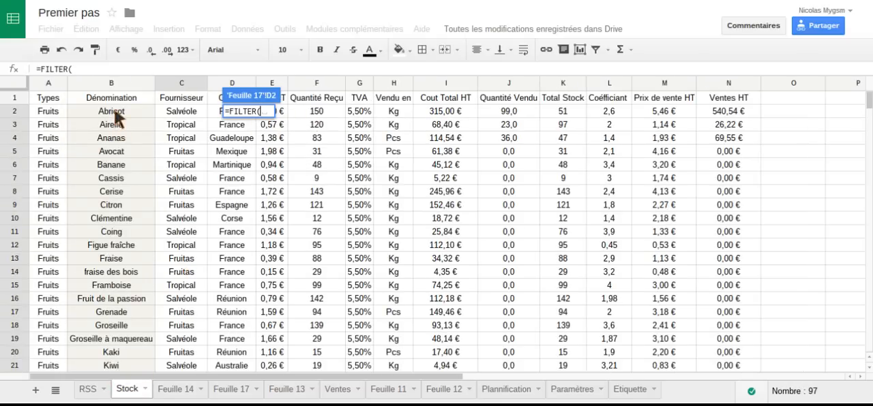
{"action": "left_click_drag", "start_coordinate": [116, 118], "coordinate": [107, 242]}
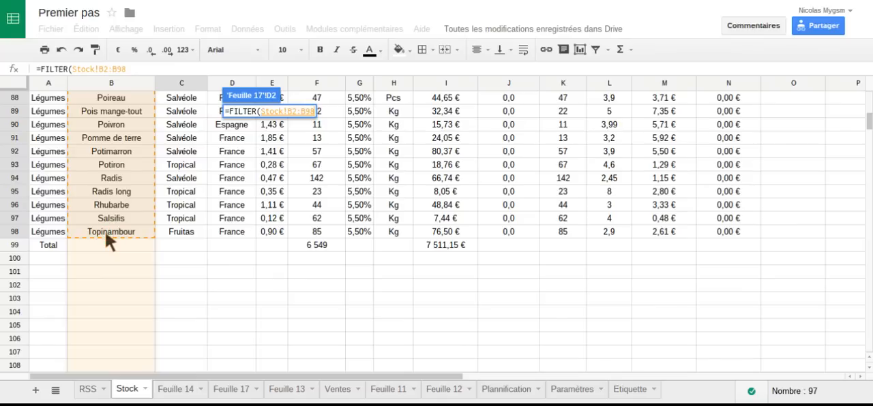
- Complete the FILTER formula in D2 with the condition that suppliers Stock!C2:C98 equal A2 of Feuille 17
{"action": "type", "text": ";"}
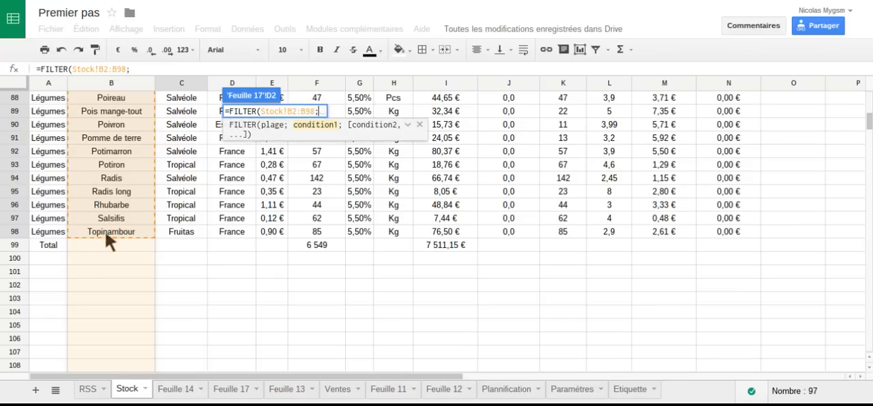
{"action": "scroll", "coordinate": [207, 218], "scroll_direction": "up", "scroll_amount": 20}
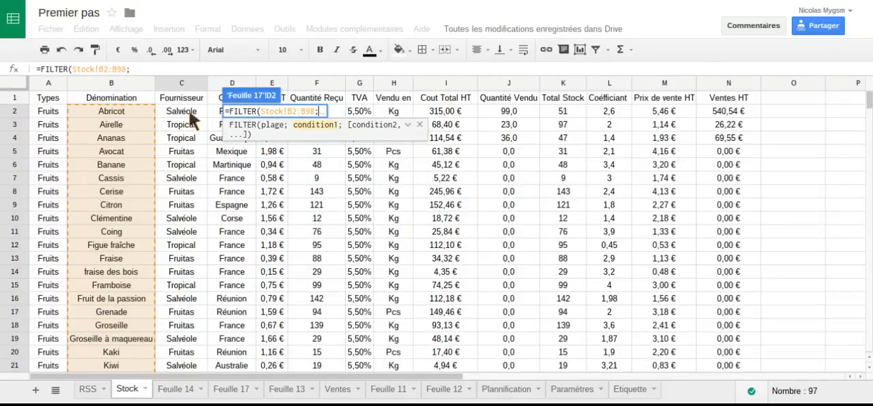
{"action": "left_click_drag", "start_coordinate": [190, 113], "coordinate": [185, 225]}
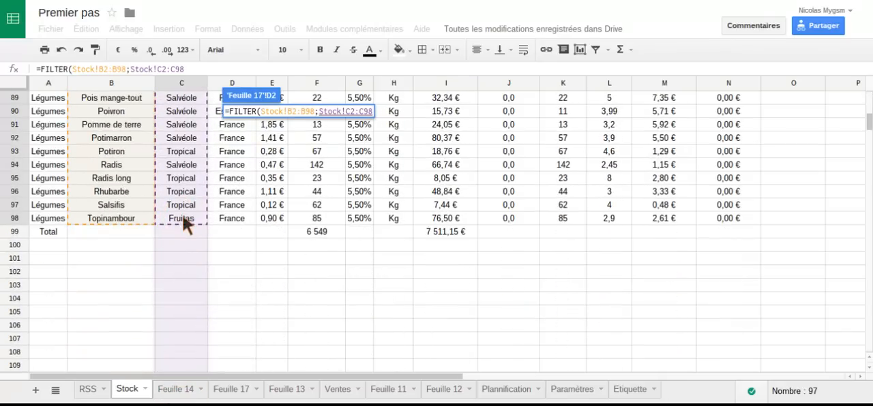
{"action": "type", "text": "="}
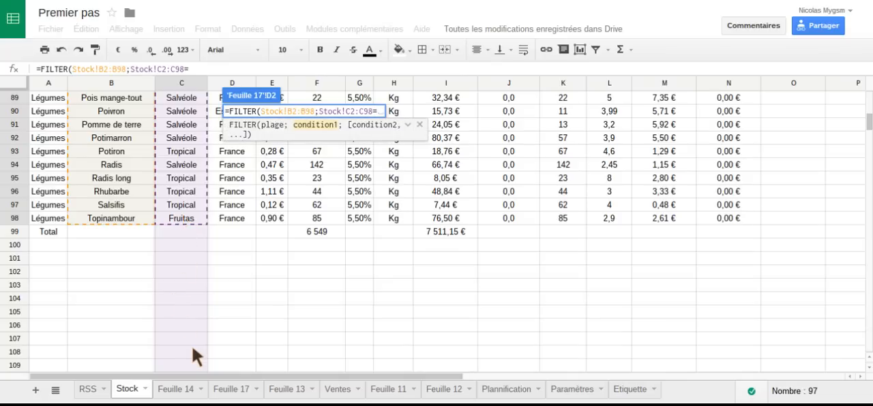
{"action": "left_click", "coordinate": [224, 390]}
{"action": "left_click", "coordinate": [56, 111]}
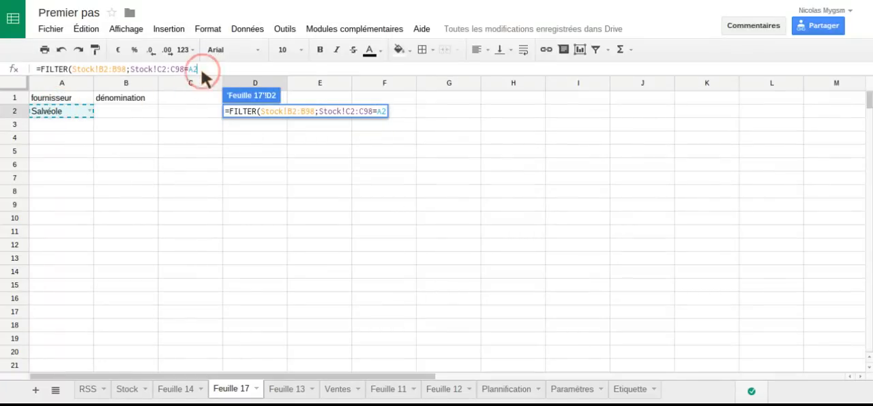
{"action": "type", "text": ")"}
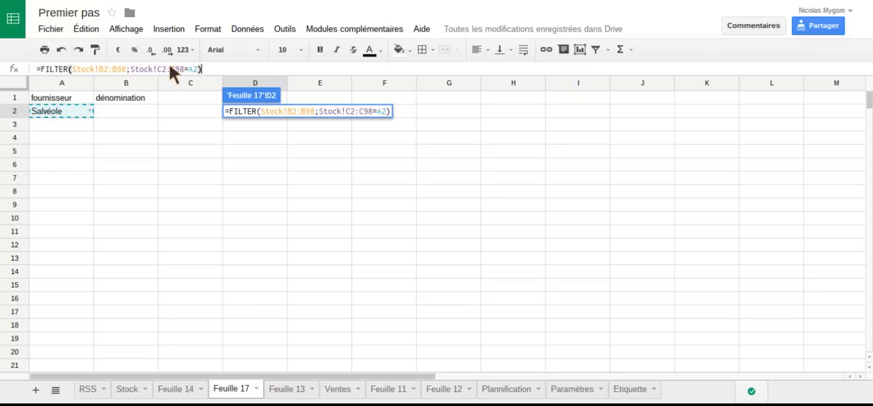
{"action": "key", "text": "Return"}
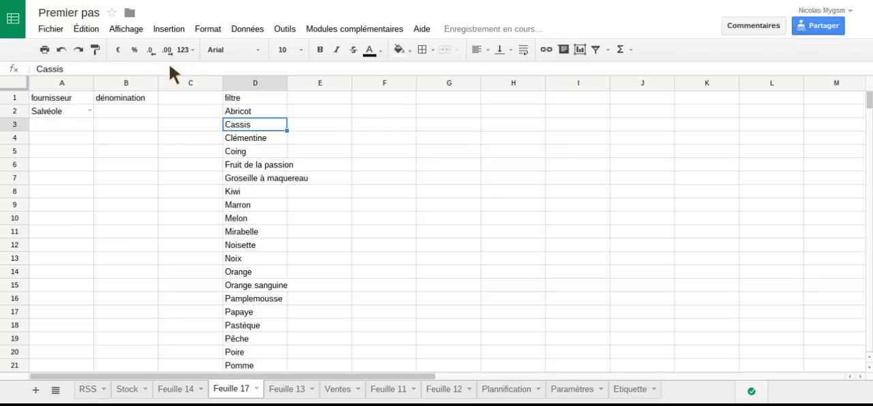
- Review the filtered products in column D, then test the filter by choosing Tropical and Soleil du sud as the supplier in A2
{"action": "scroll", "coordinate": [199, 98], "scroll_direction": "down", "scroll_amount": 14}
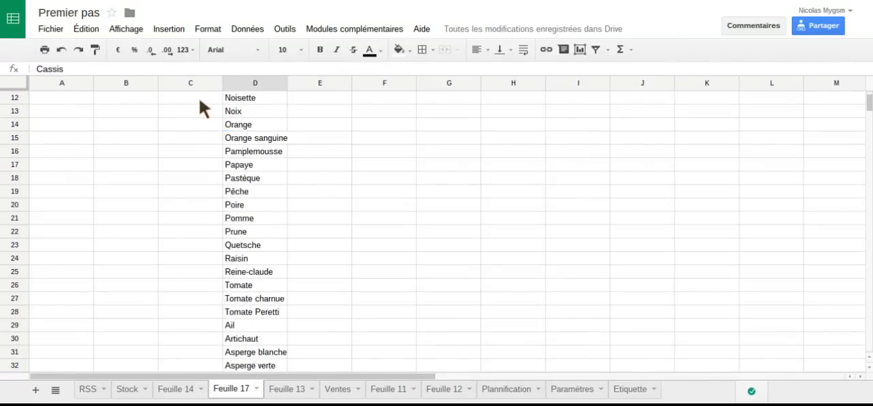
{"action": "scroll", "coordinate": [199, 98], "scroll_direction": "down", "scroll_amount": 1}
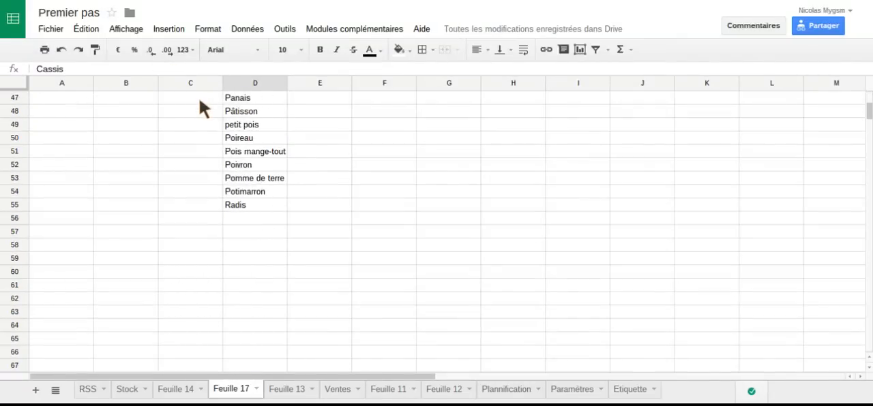
{"action": "scroll", "coordinate": [199, 97], "scroll_direction": "up", "scroll_amount": 15}
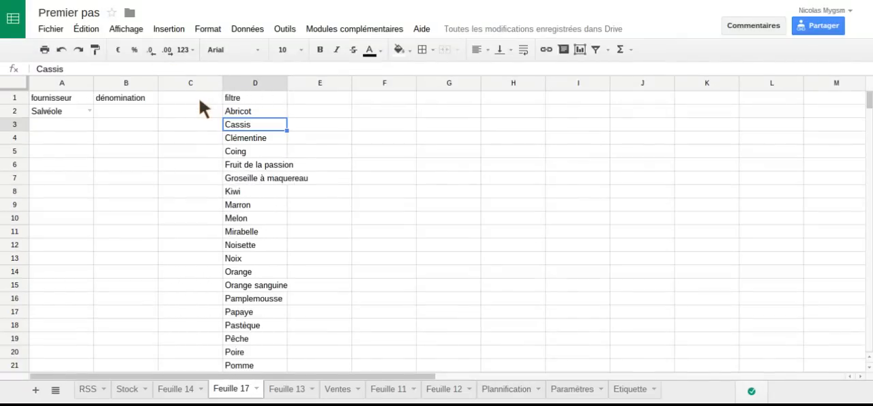
{"action": "left_click", "coordinate": [89, 110]}
{"action": "left_click", "coordinate": [68, 144]}
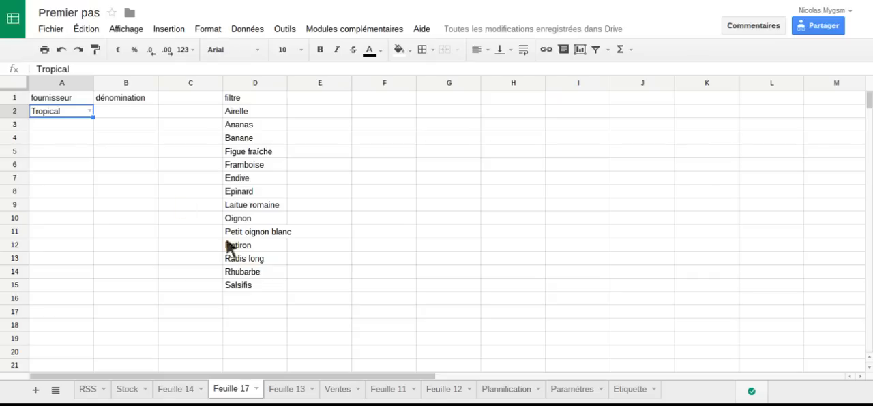
{"action": "left_click", "coordinate": [90, 111]}
{"action": "left_click", "coordinate": [68, 172]}
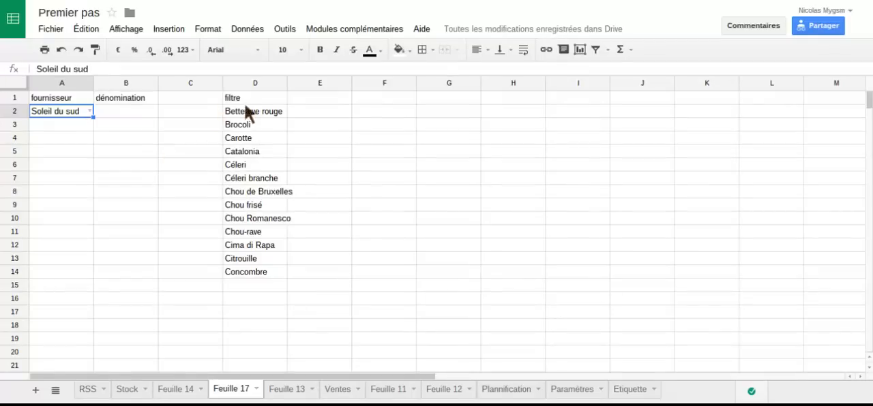
- Add data validation to B2 using a list from the filtered range 'Feuille 17'!D2:D114
{"action": "left_click", "coordinate": [122, 110]}
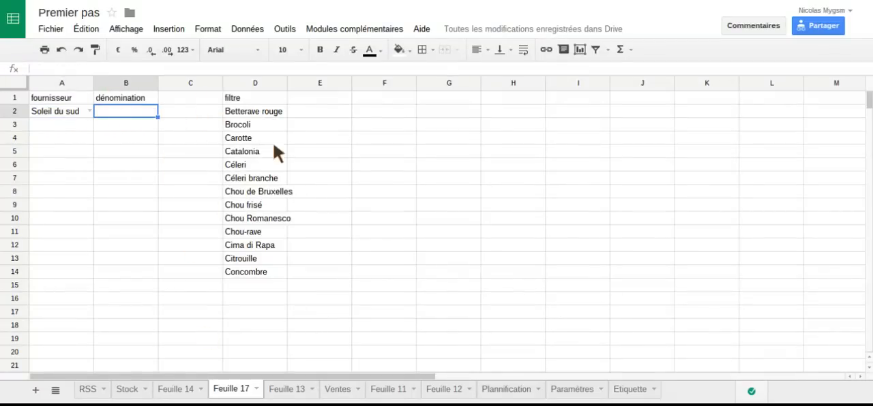
{"action": "left_click", "coordinate": [253, 30]}
{"action": "left_click", "coordinate": [266, 207]}
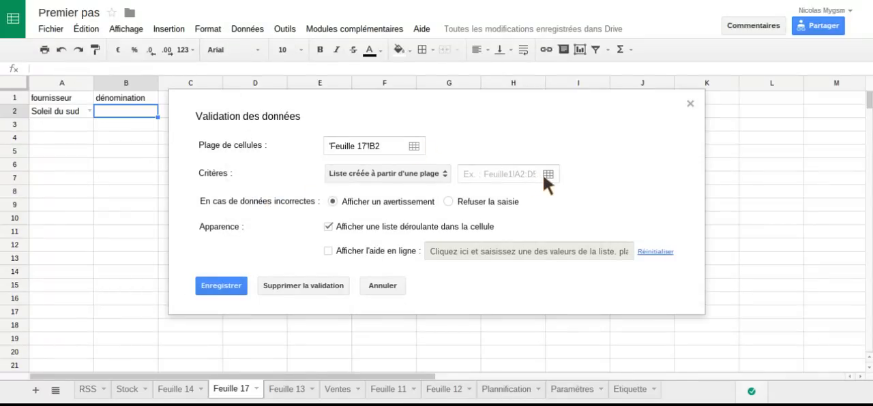
{"action": "left_click", "coordinate": [547, 174]}
{"action": "left_click_drag", "start_coordinate": [305, 100], "coordinate": [591, 130]}
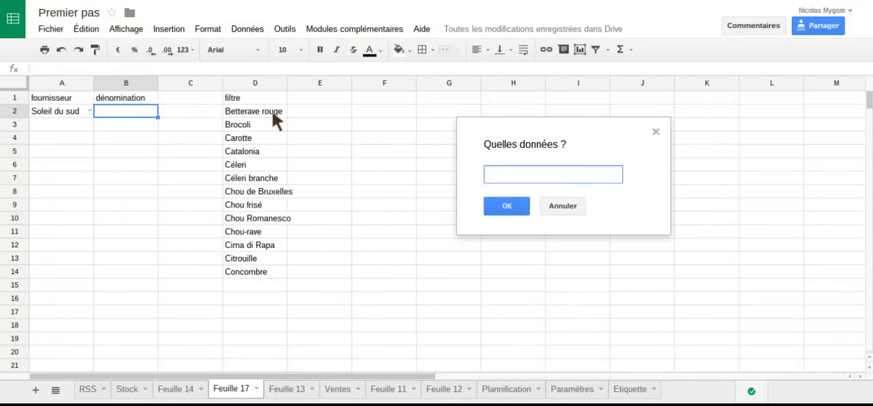
{"action": "left_click_drag", "start_coordinate": [270, 110], "coordinate": [255, 390]}
{"action": "left_click", "coordinate": [506, 207]}
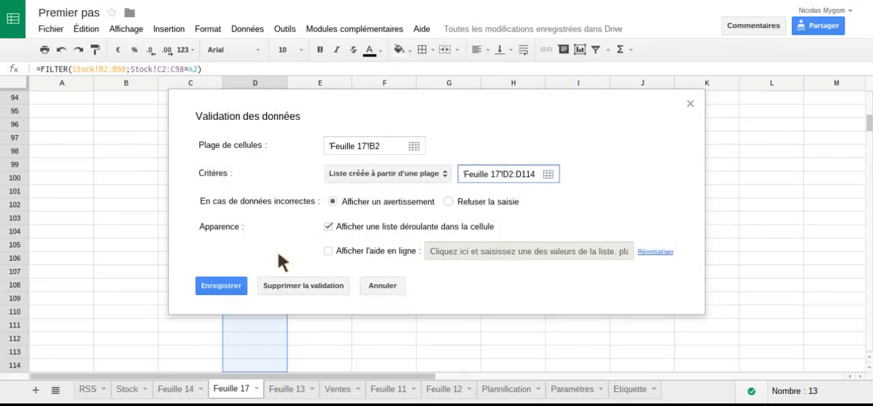
{"action": "left_click", "coordinate": [222, 287]}
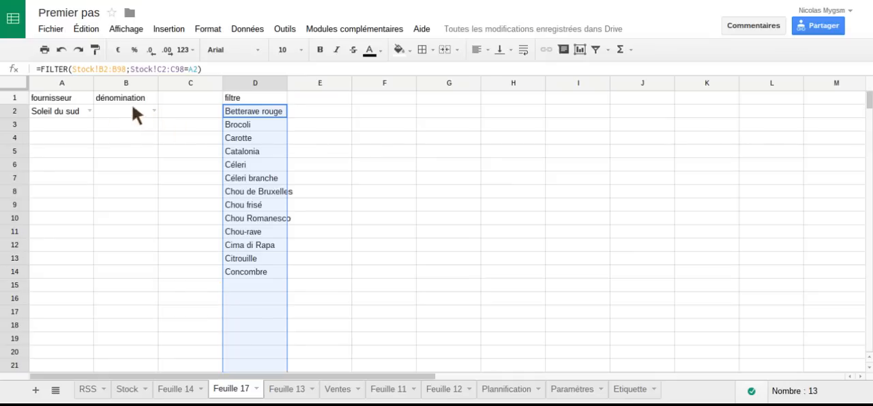
- Test the dependent lists by viewing B2's options, then choosing supplier Tropical in A2 and product Salsifis in B2
{"action": "left_click", "coordinate": [154, 109]}
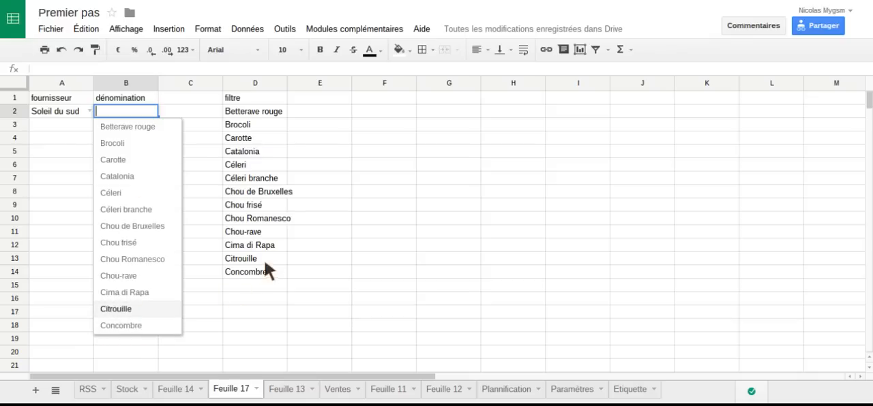
{"action": "left_click", "coordinate": [2, 136]}
{"action": "left_click", "coordinate": [88, 109]}
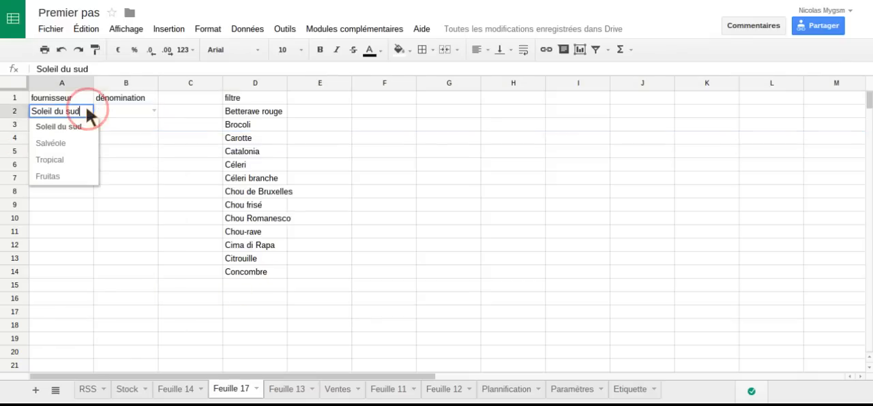
{"action": "left_click", "coordinate": [54, 160]}
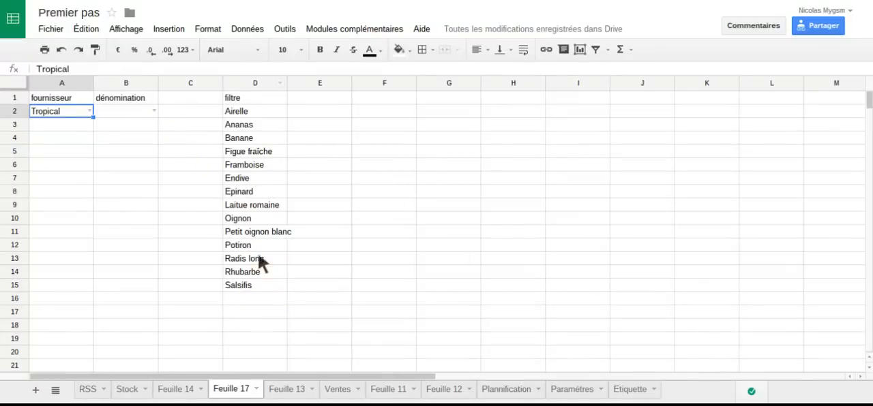
{"action": "left_click", "coordinate": [154, 111]}
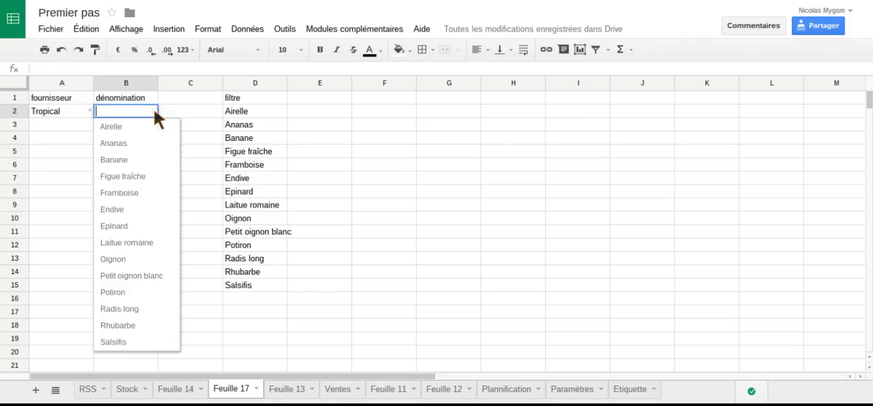
{"action": "left_click", "coordinate": [118, 343]}
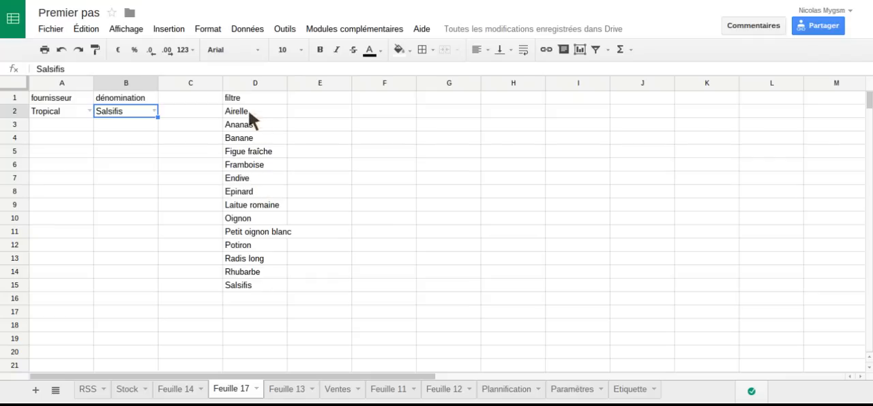
- Hide column D, which holds the filtered product list
{"action": "right_click", "coordinate": [249, 83]}
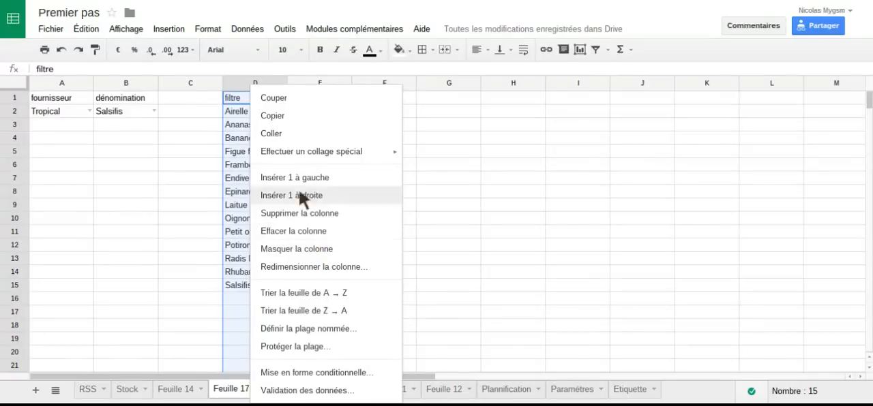
{"action": "left_click", "coordinate": [245, 79]}
{"action": "right_click", "coordinate": [244, 78]}
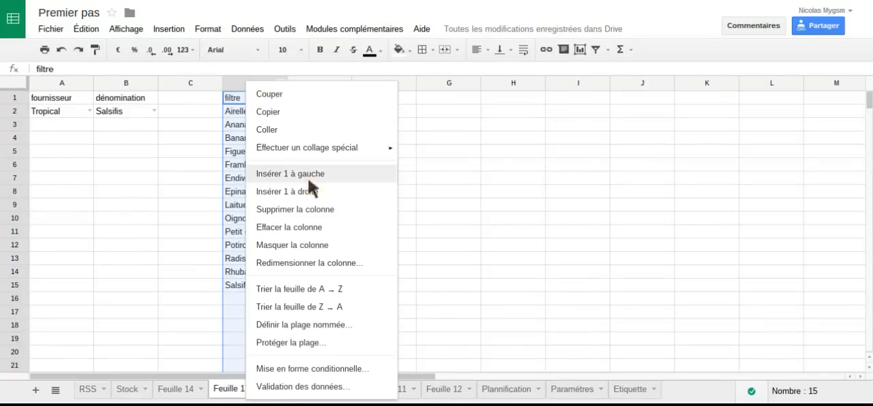
{"action": "left_click", "coordinate": [333, 247]}
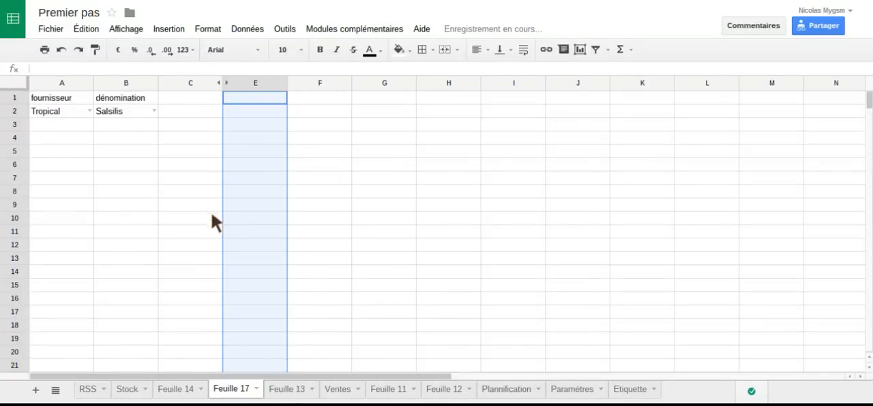
{"action": "left_click", "coordinate": [177, 204]}
- Check the options offered by the product list in B2 with the filter column hidden
{"action": "left_click", "coordinate": [79, 109]}
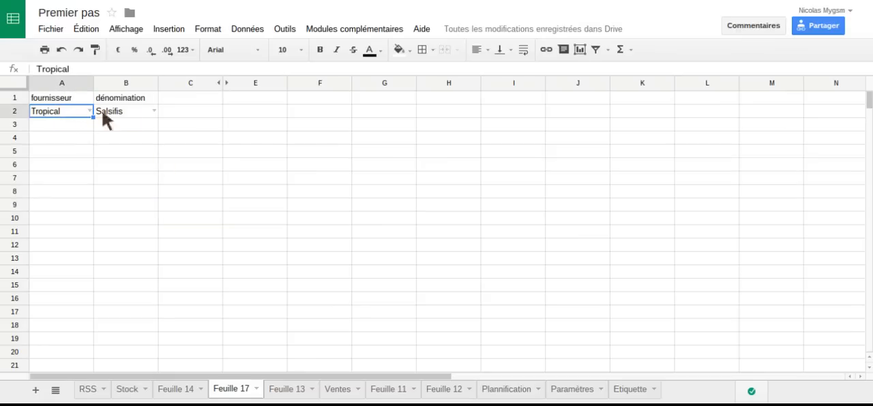
{"action": "left_click", "coordinate": [129, 110]}
{"action": "left_click", "coordinate": [154, 110]}
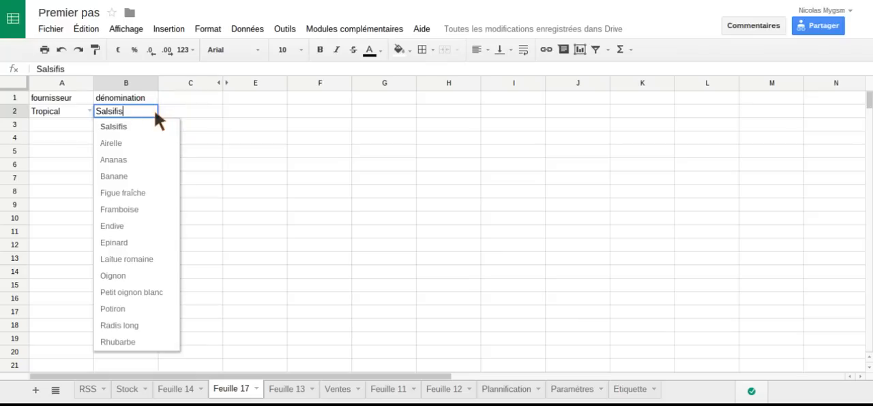
{"action": "left_click", "coordinate": [46, 139]}
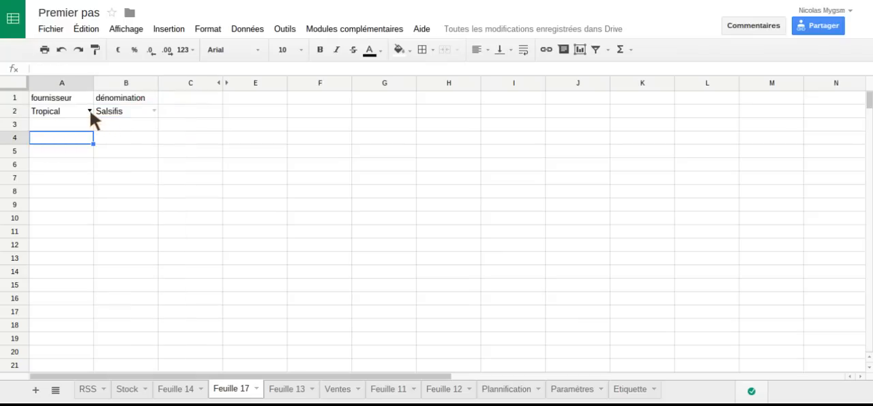
- Choose supplier Salvéole in A2 and product Abricot in B2
{"action": "left_click", "coordinate": [89, 112]}
{"action": "left_click", "coordinate": [77, 141]}
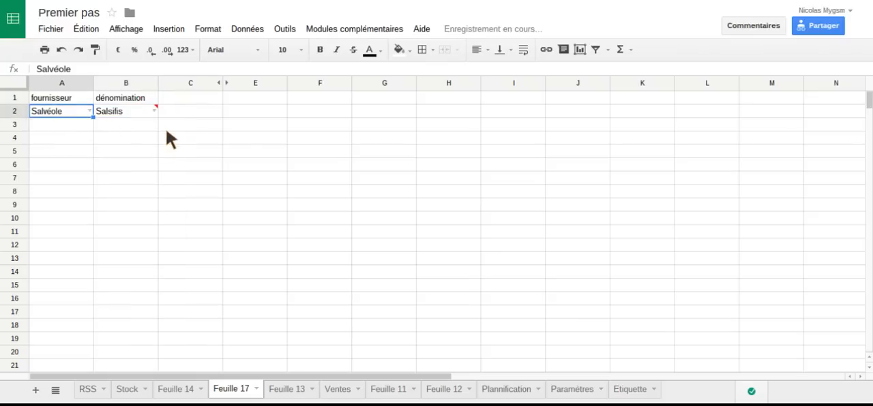
{"action": "left_click", "coordinate": [153, 112]}
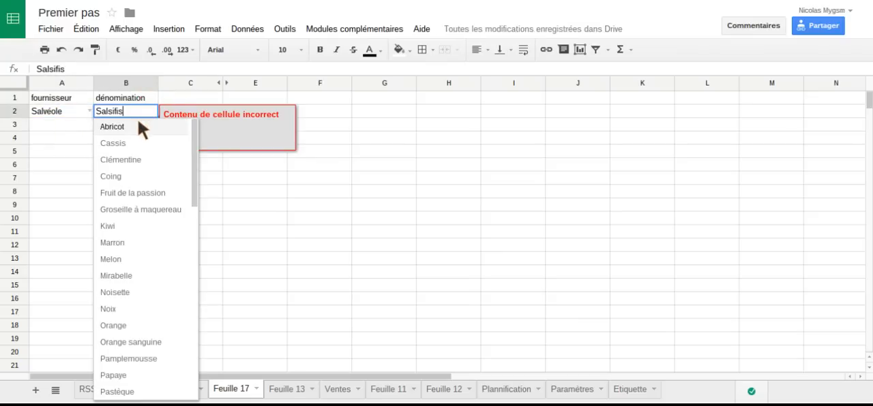
{"action": "left_click", "coordinate": [130, 127]}
{"action": "left_click", "coordinate": [142, 140]}
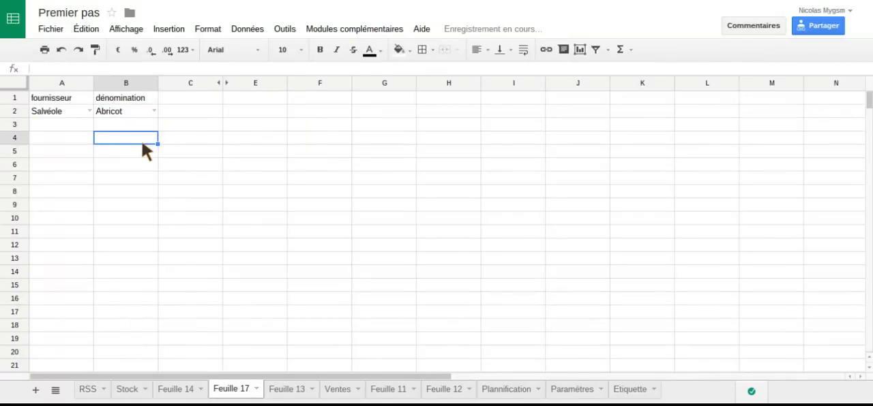